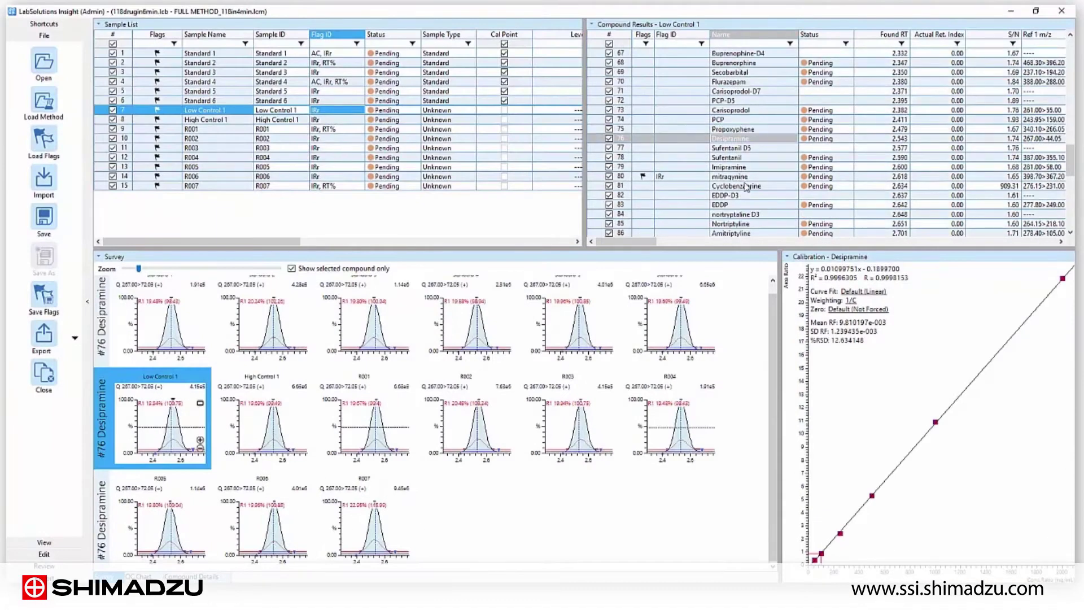
Inspect Low Control 1's mitragynine and Amitriptyline results in the Survey and Calibration panels.
click(747, 177)
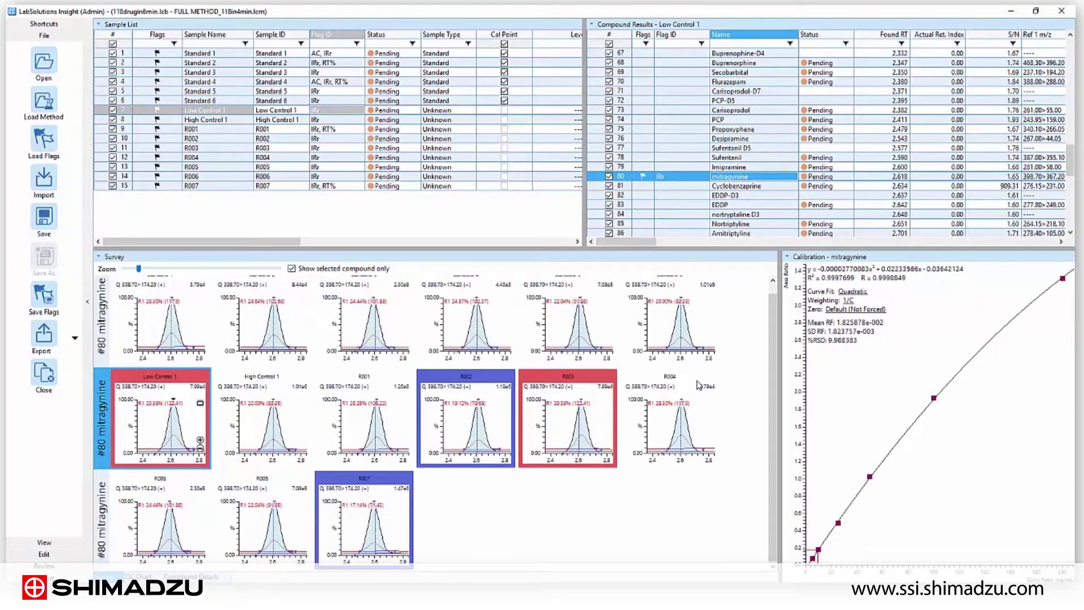
scroll(699, 385, up, 1)
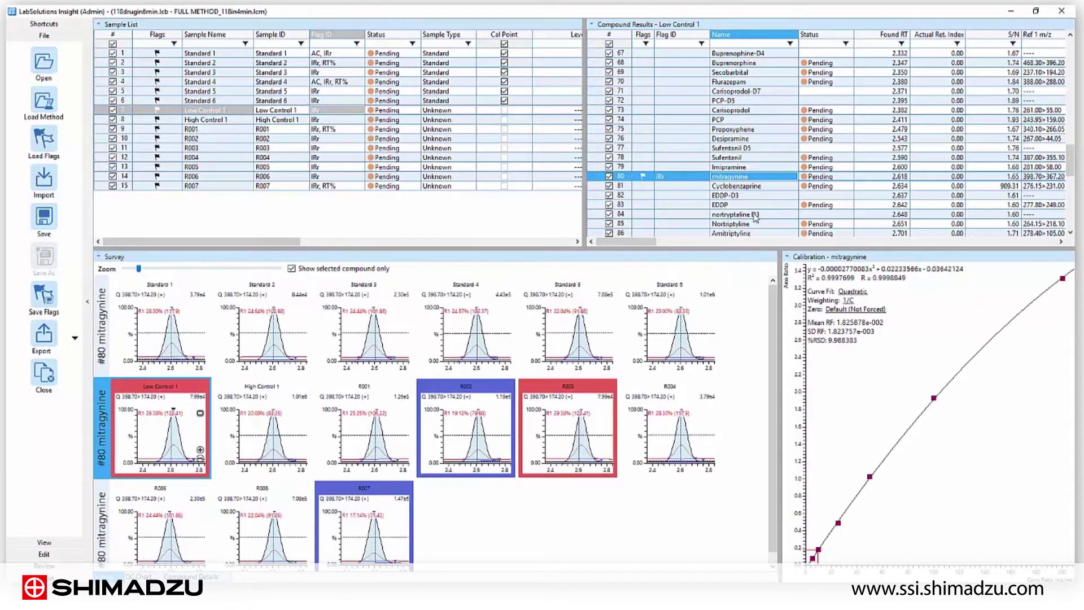
scroll(763, 230, down, 1)
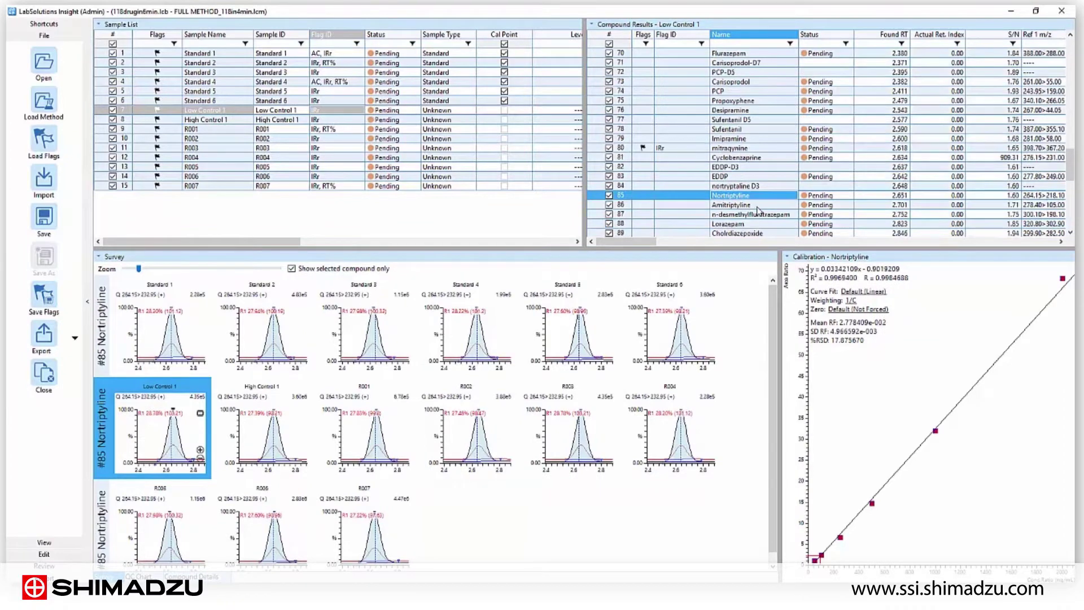
click(757, 207)
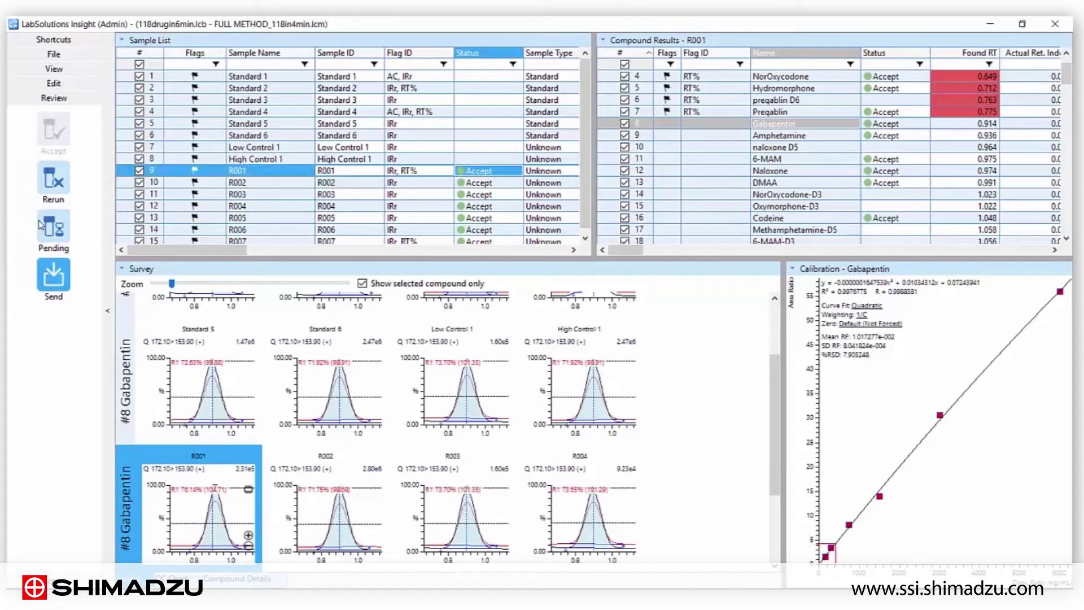
Save the reviewed project as '_save'.
key(ctrl+s)
text(_save)
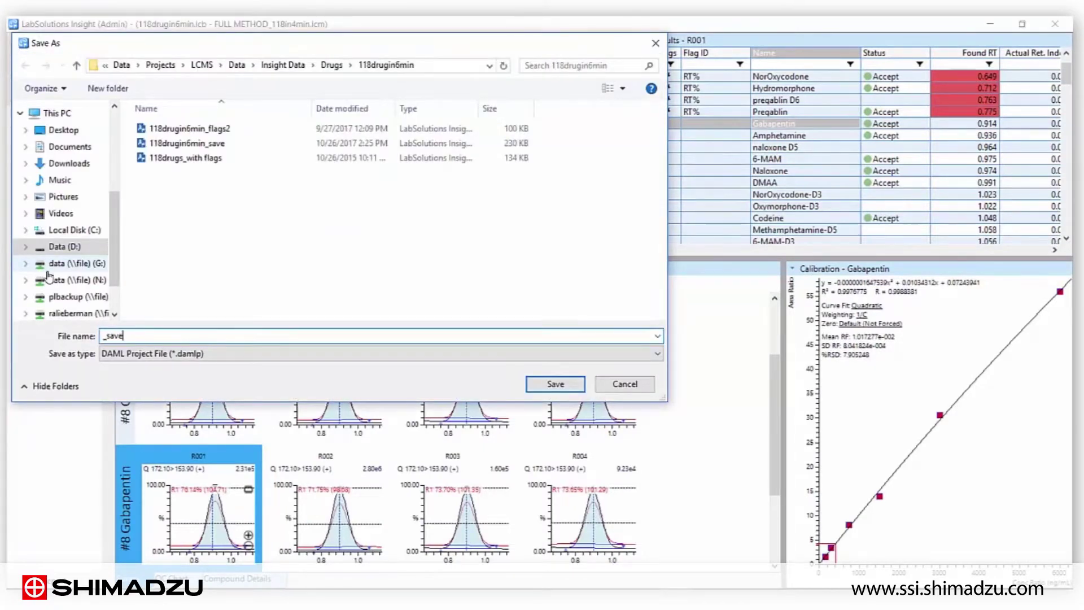
key(Return)
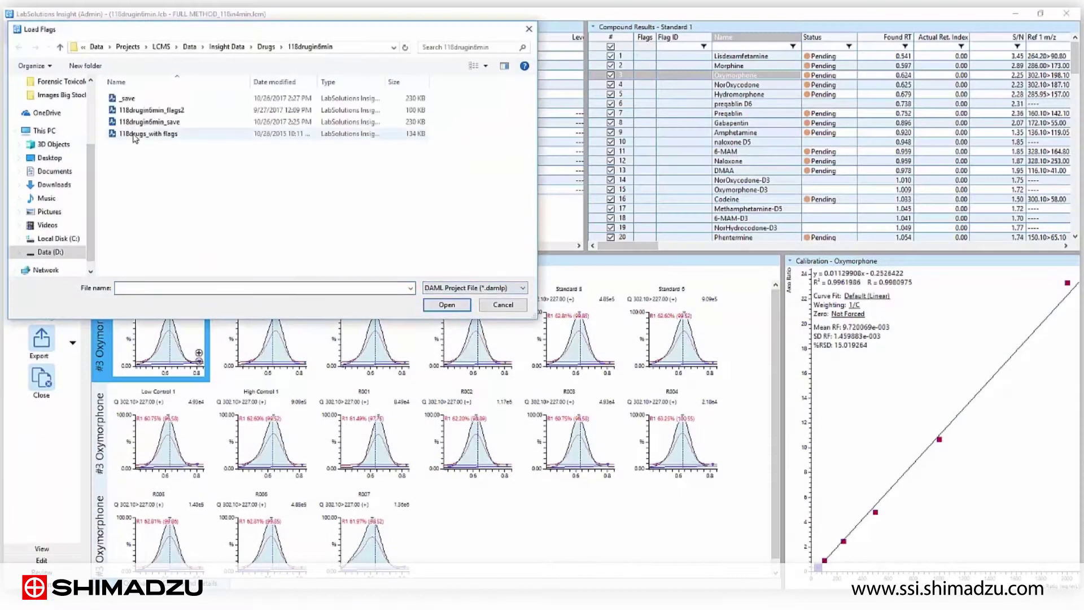
Load '118drugs_with flags', filter to Outliers or Review, and view Standard 2.
click(446, 305)
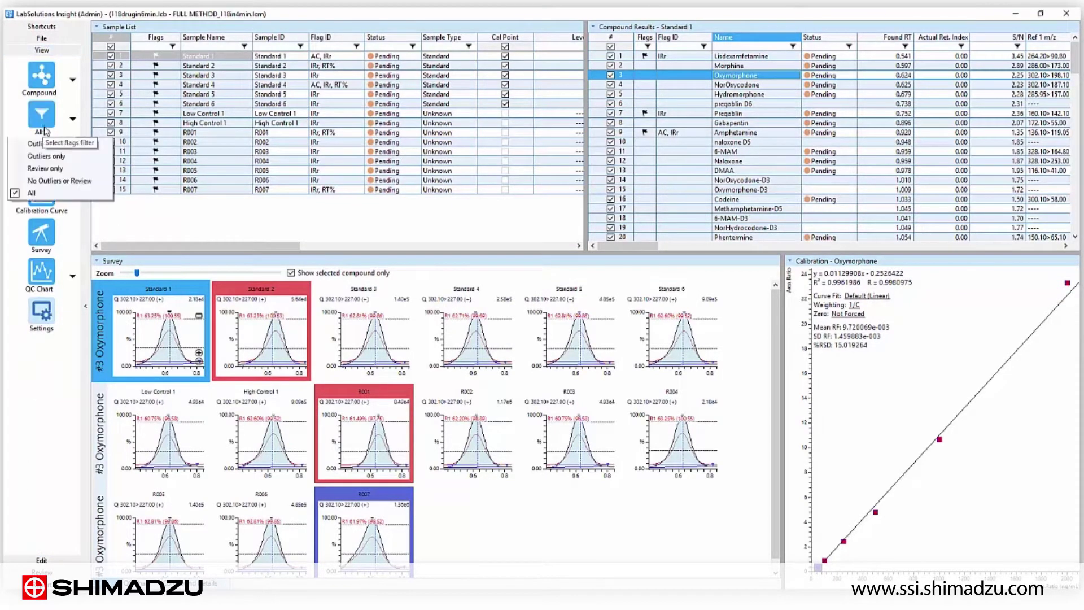
click(51, 144)
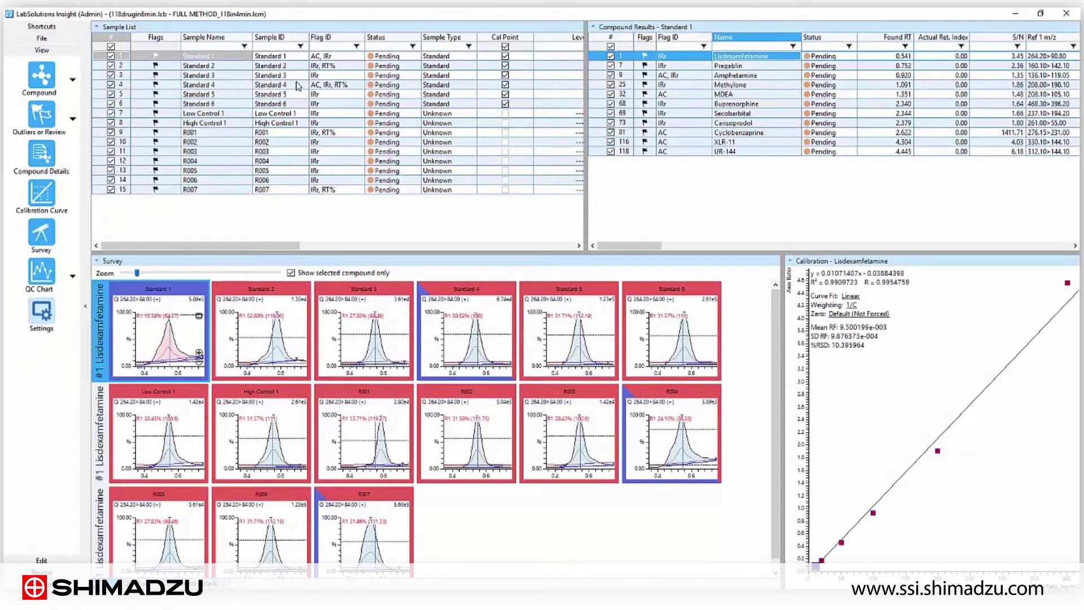
click(300, 69)
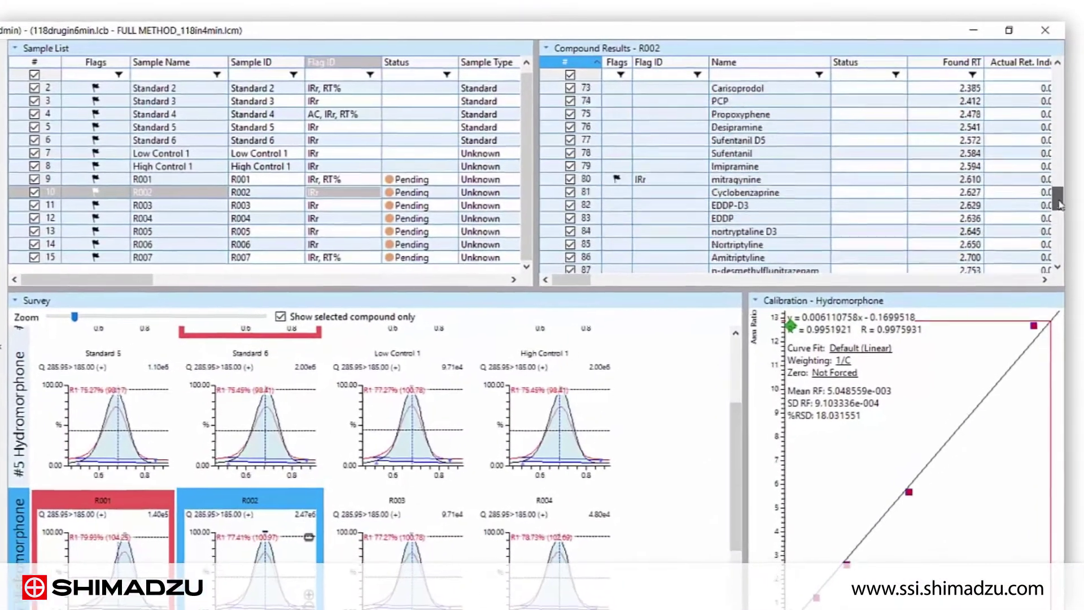
Filter the Status column to Pending, leaving Morphine, Hydromorphone and Codeine.
drag(1059, 204, 968, 74)
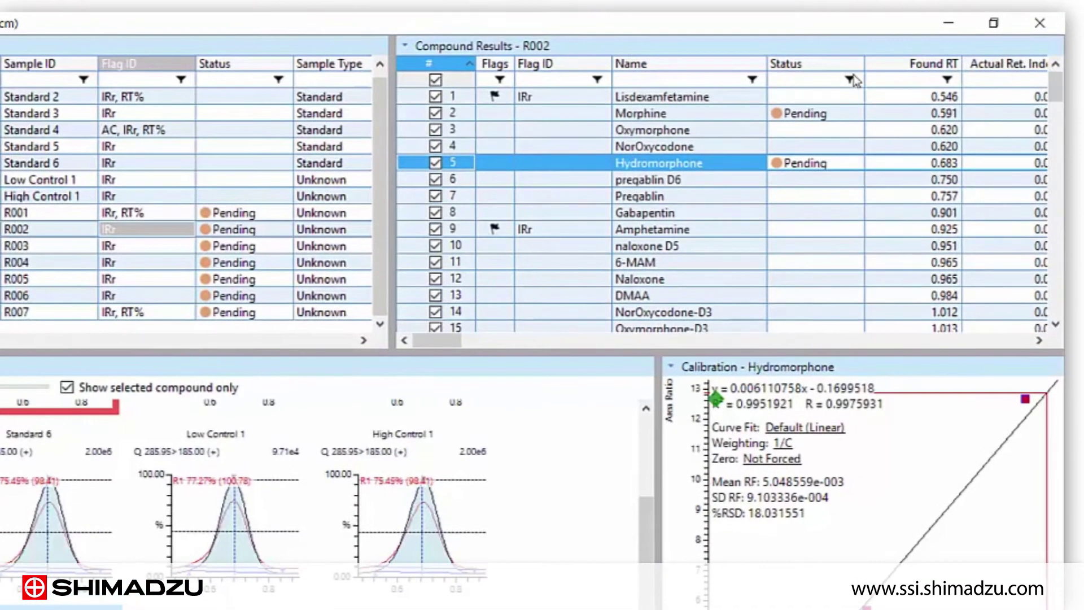
click(850, 80)
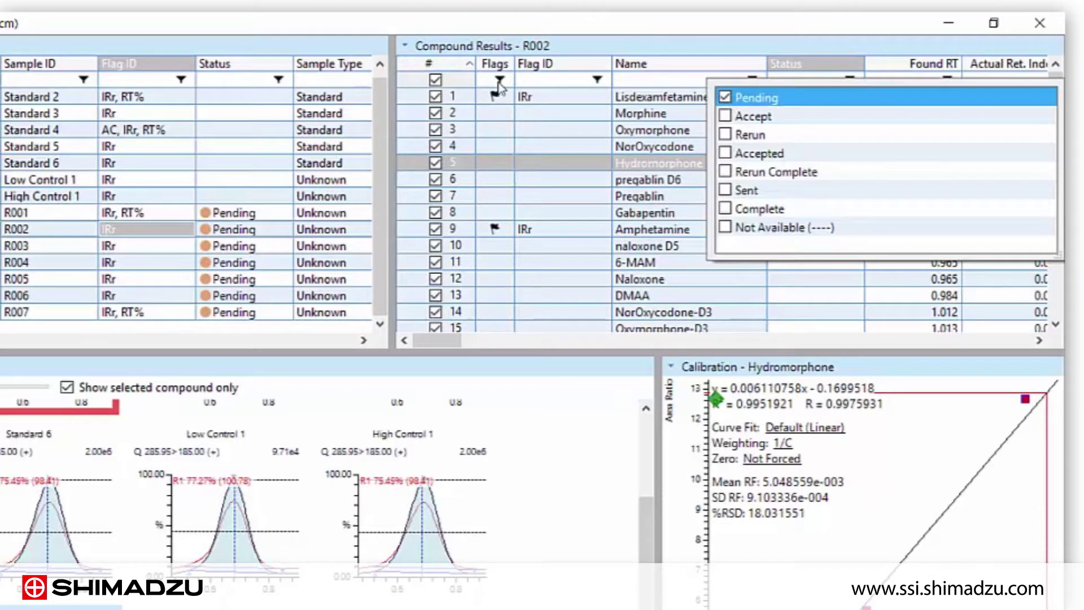
click(581, 62)
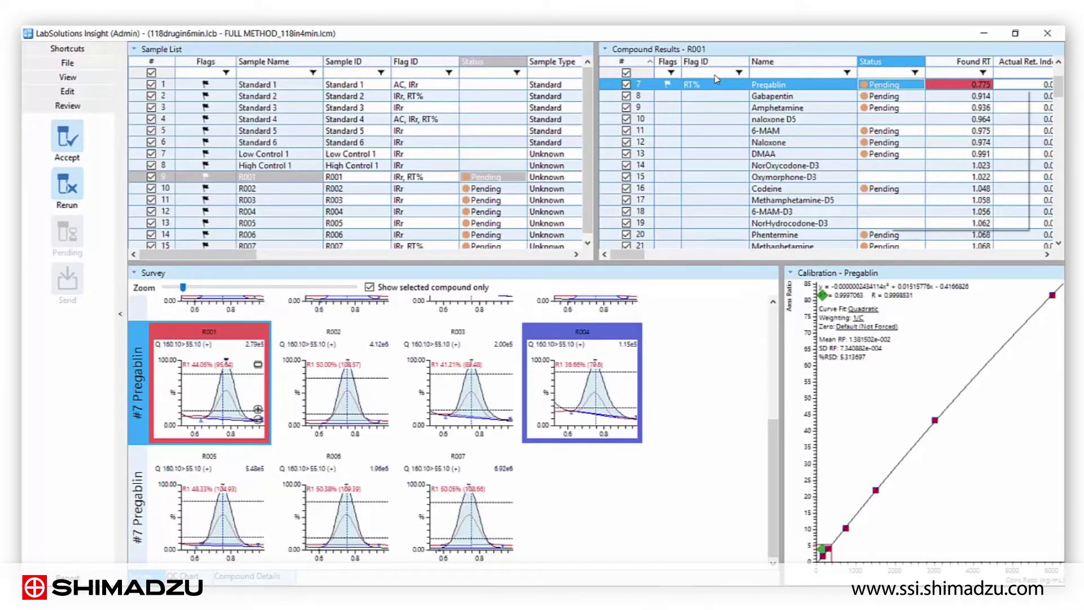
Accept R001's pending Pregablin and Gabapentin results.
right_click(890, 88)
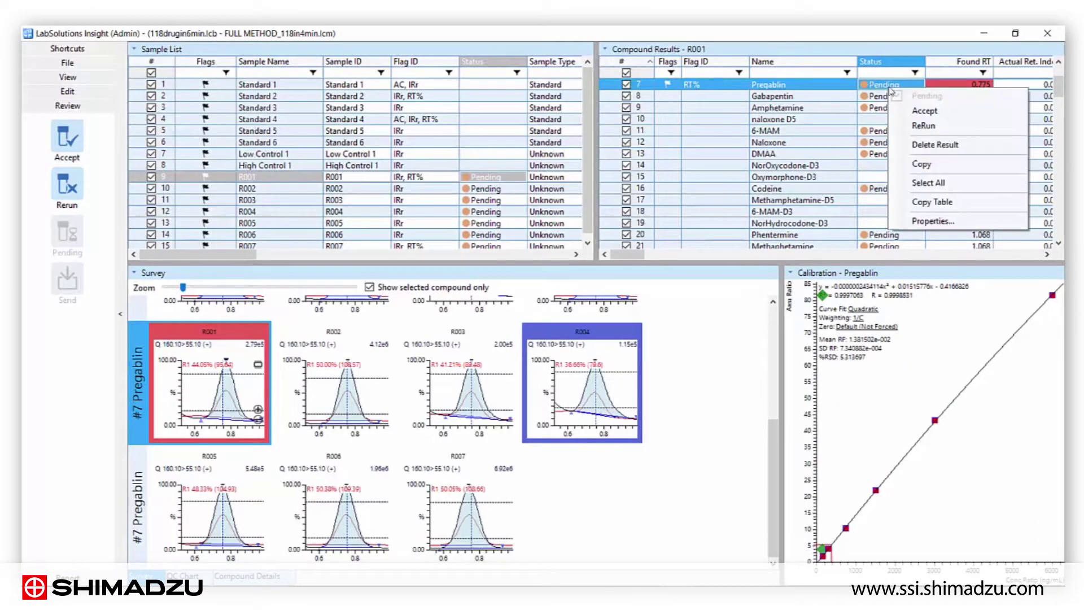
click(915, 111)
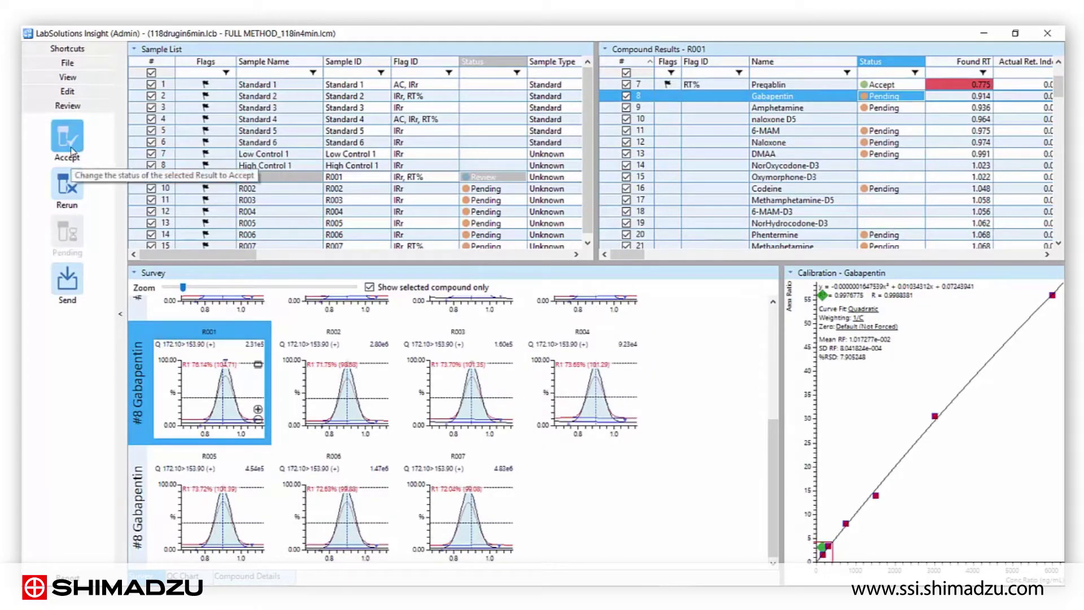
click(63, 123)
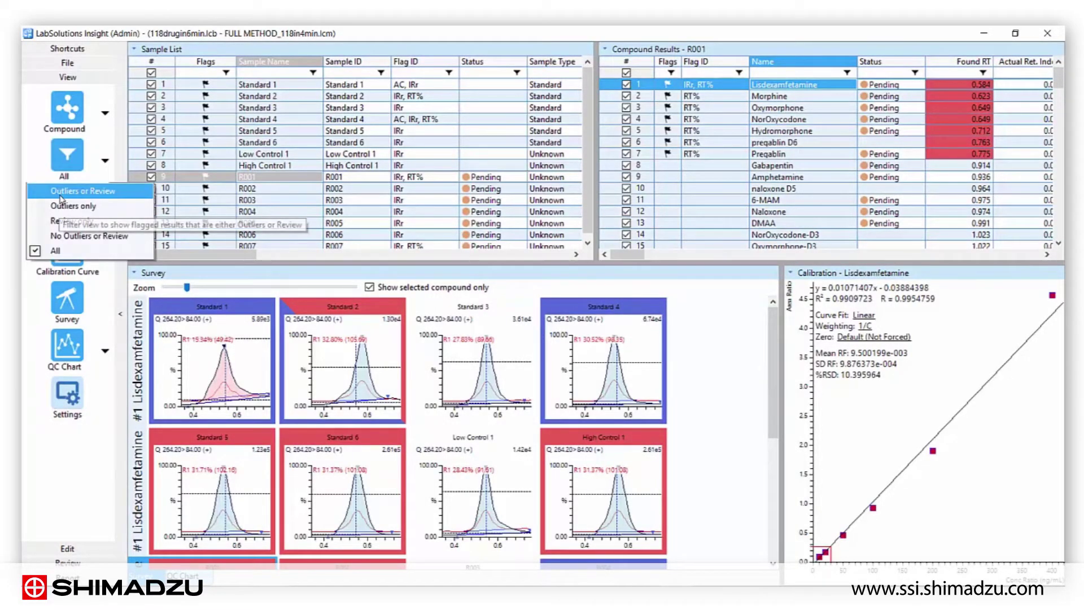
Filter to Outliers or Review results and check sample R003.
click(82, 191)
scroll(495, 387, down, 2)
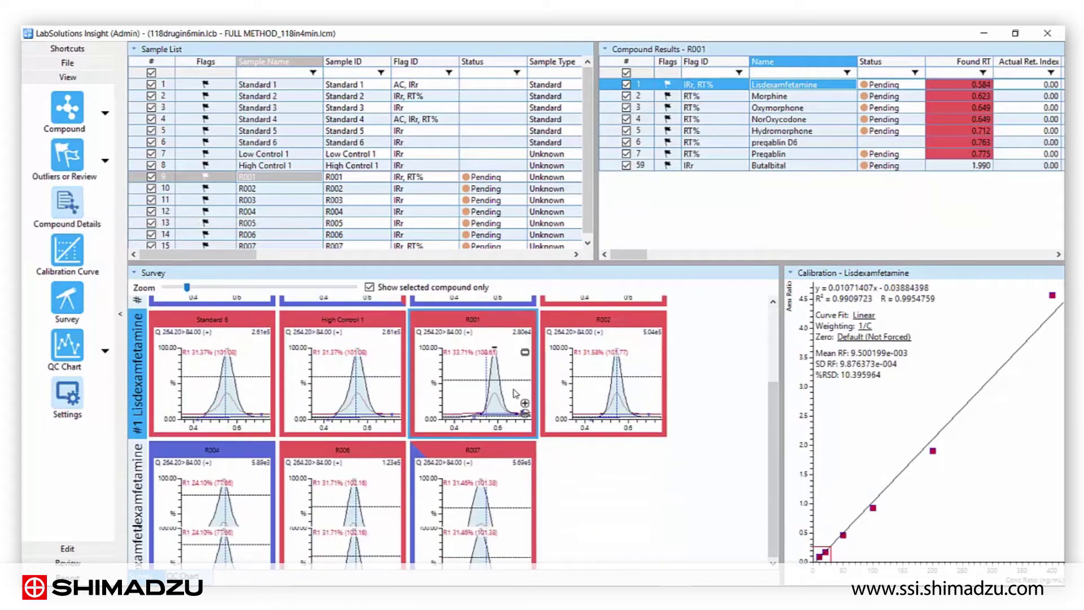
scroll(512, 389, up, 2)
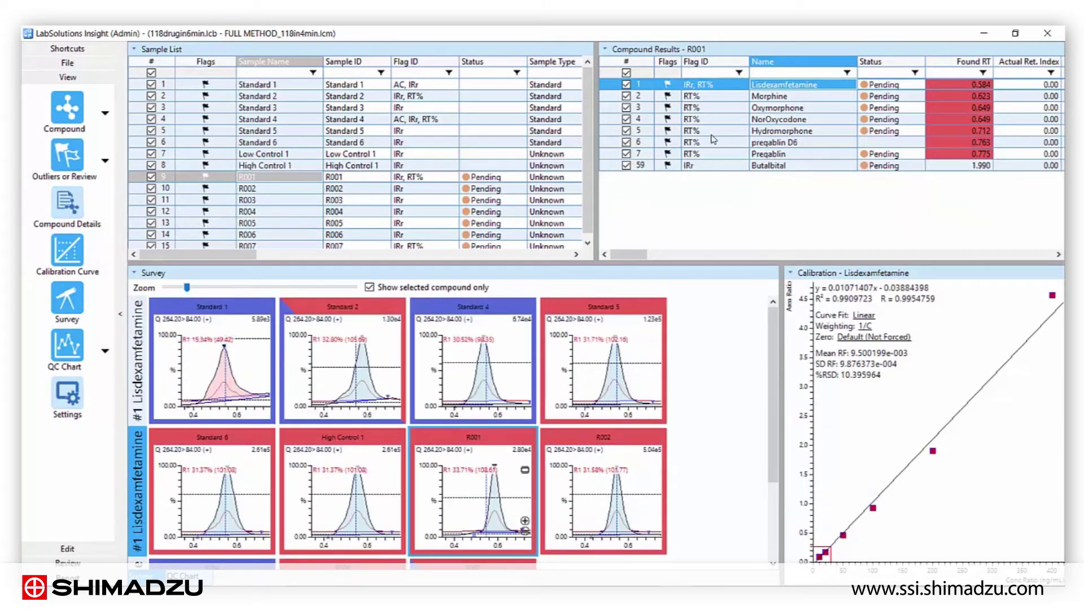
click(454, 200)
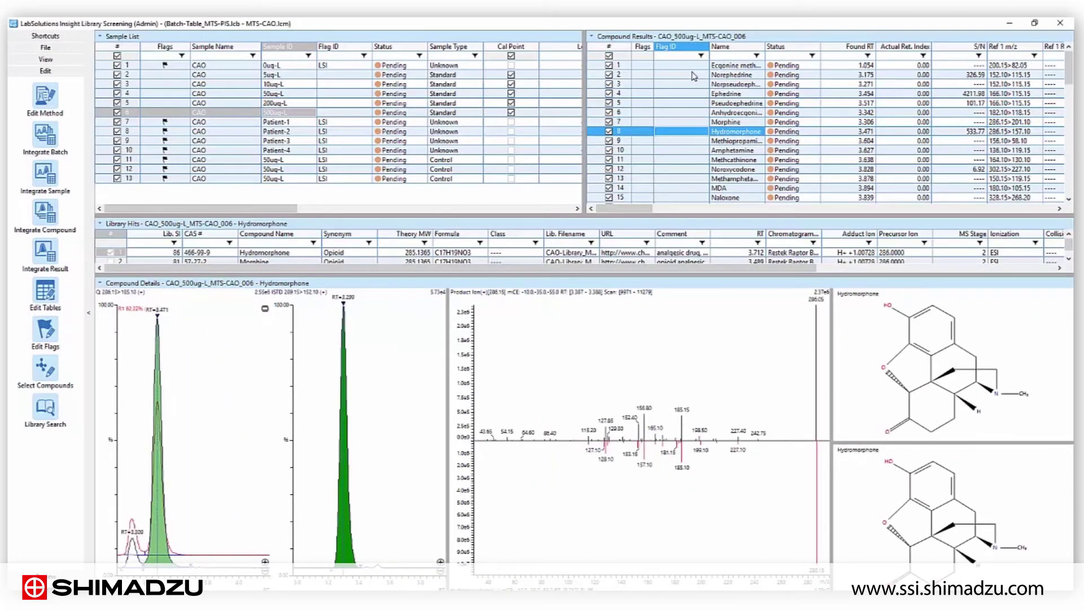
Step through compounds to Mephedrone and Norfenfluramine, checking their library hits.
key(Down)
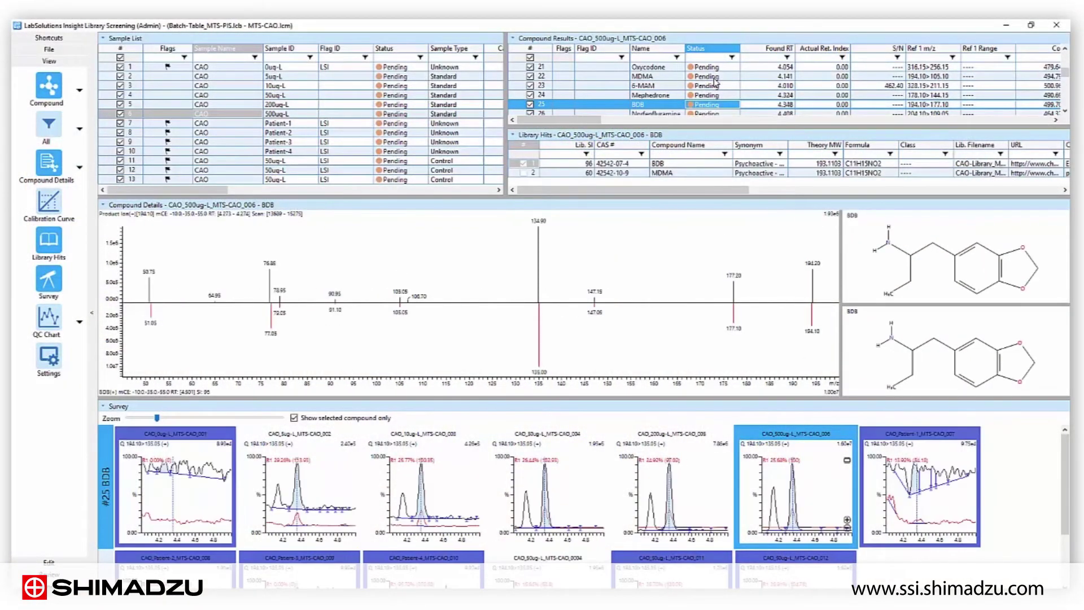
key(Down)
key(Down)
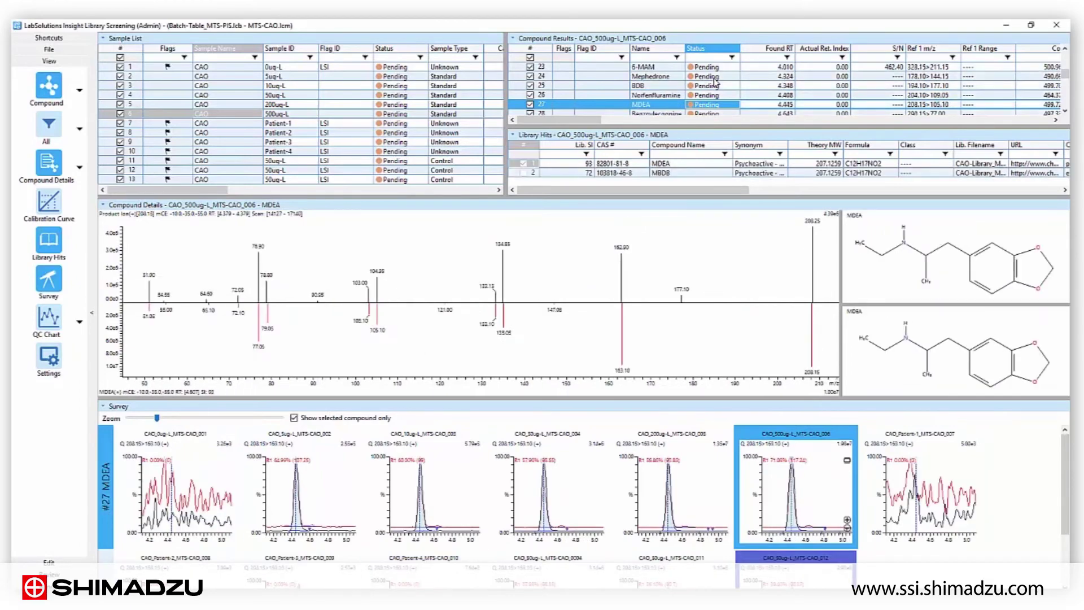
key(Down)
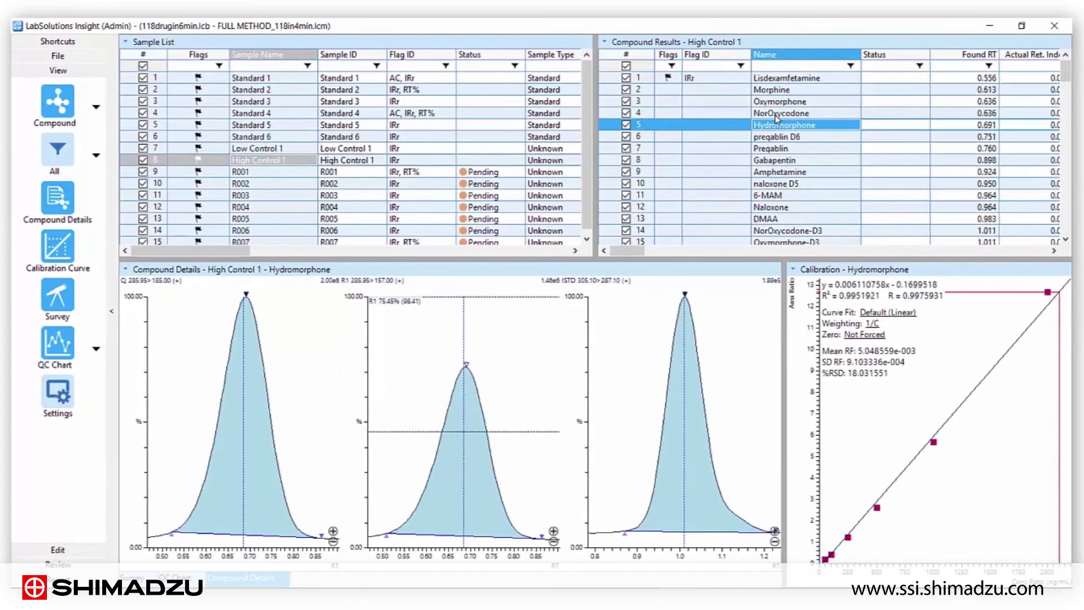
Update Hydromorphone's retention time only from the High Control 1 peak.
right_click(245, 418)
mouse_move(314, 459)
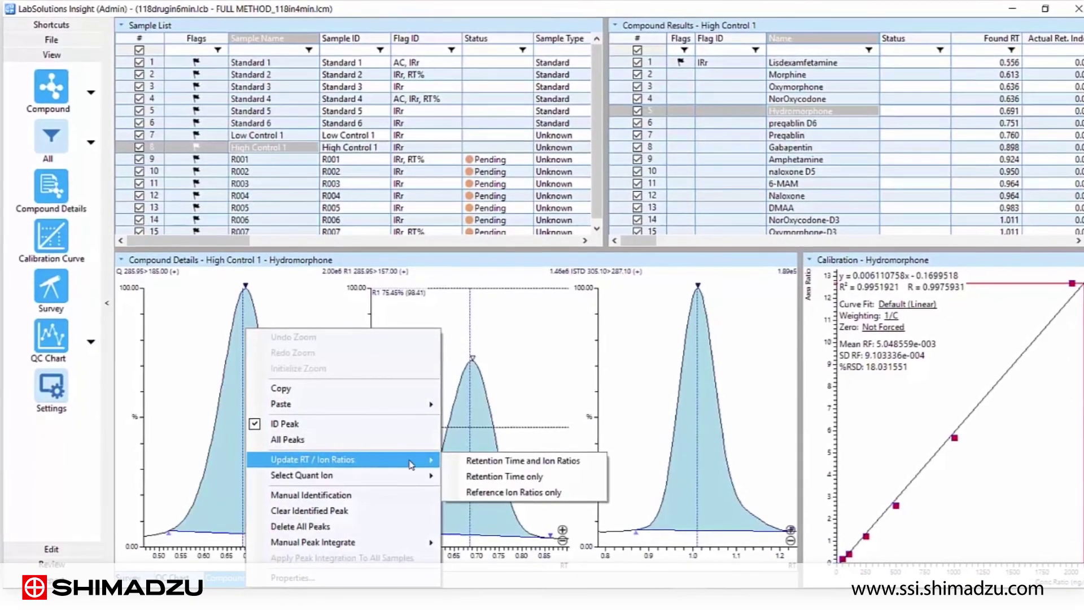
click(504, 475)
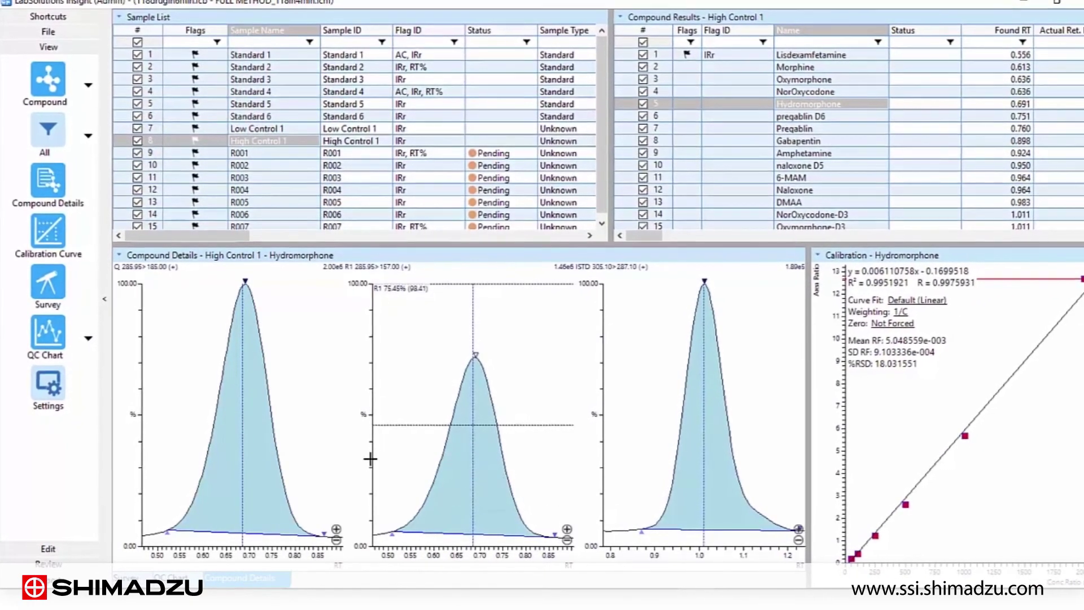